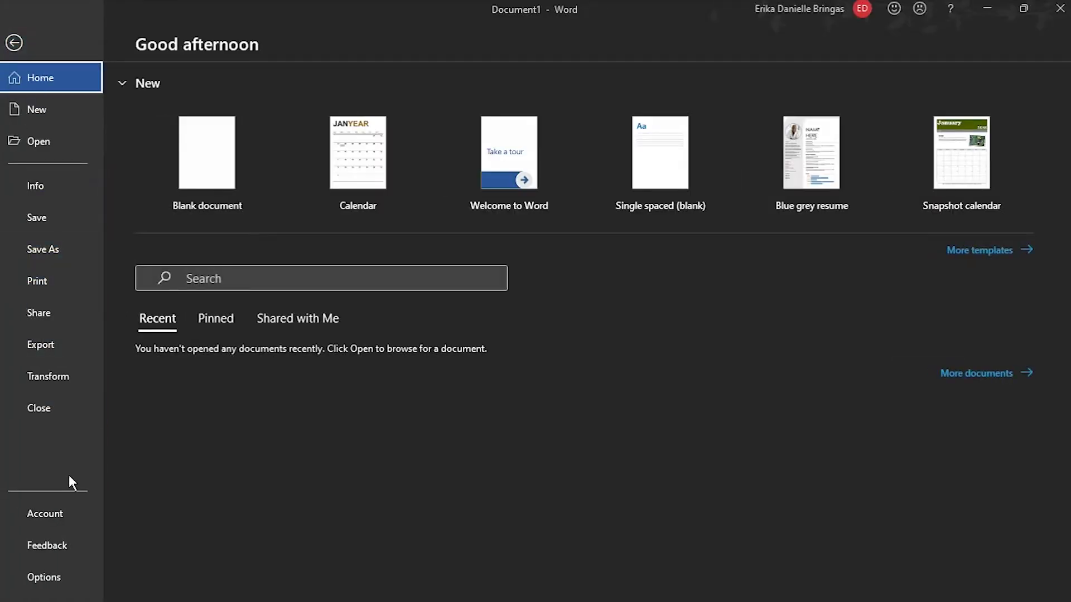
Enable the Developer tab under Main Tabs in Word's Customize Ribbon options.
{"action": "left_click", "coordinate": [76, 573]}
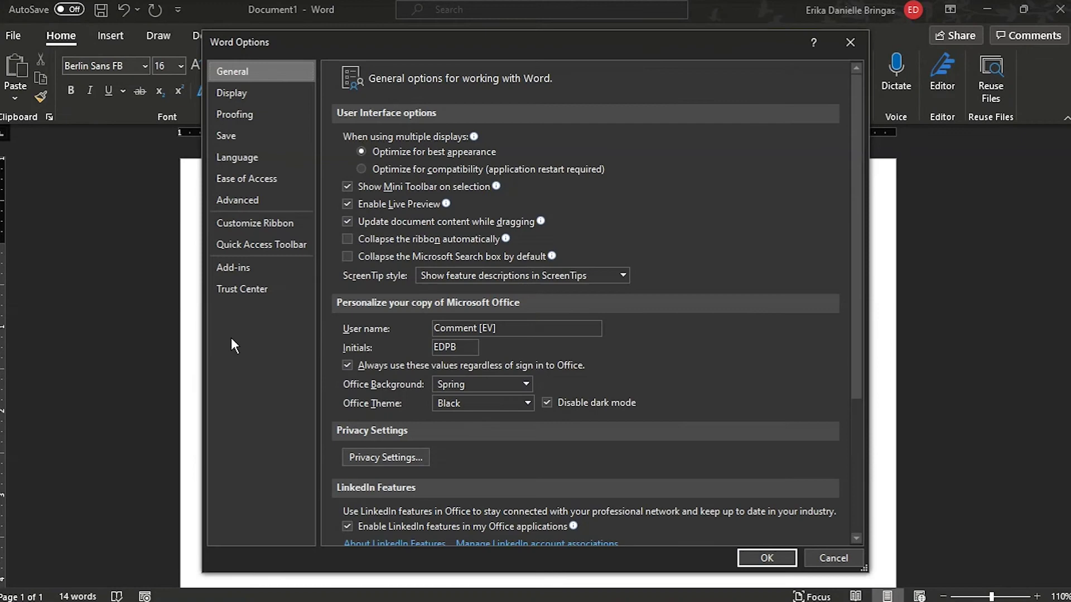
{"action": "left_click", "coordinate": [250, 227]}
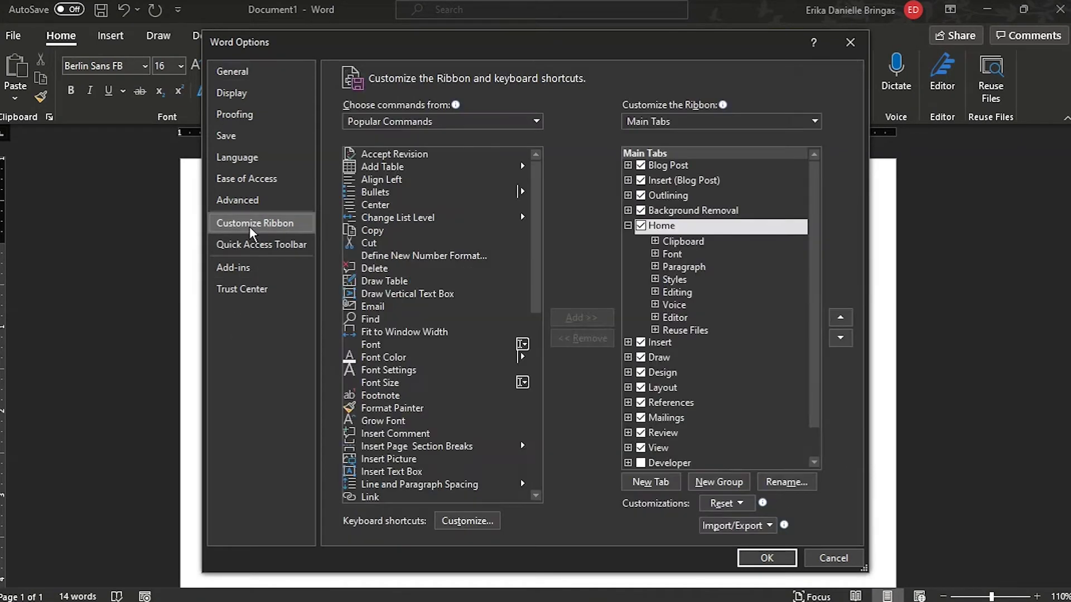
{"action": "left_click", "coordinate": [641, 464]}
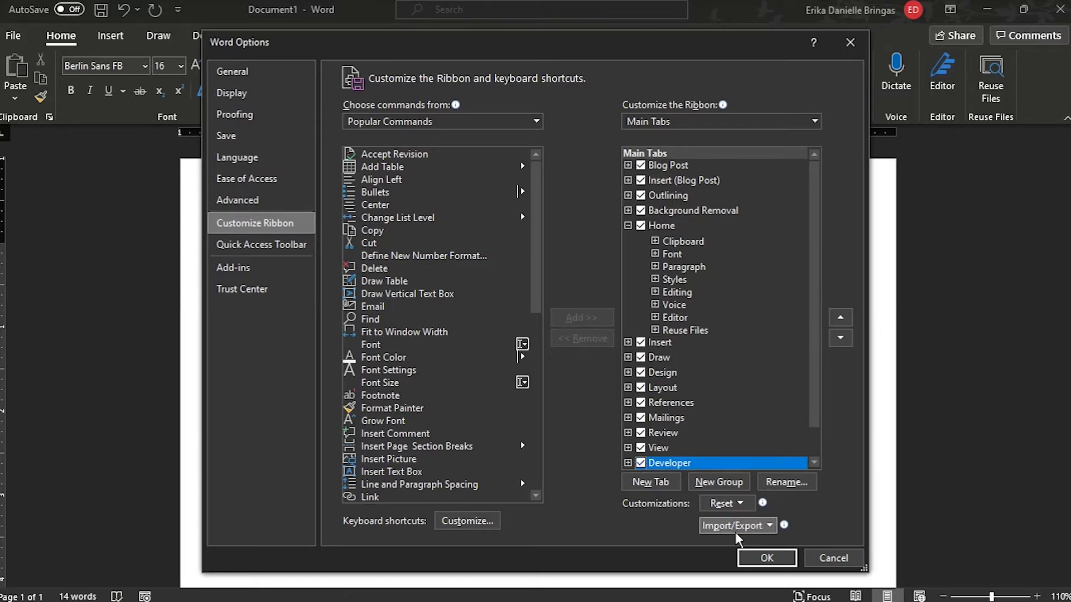
{"action": "left_click", "coordinate": [766, 558]}
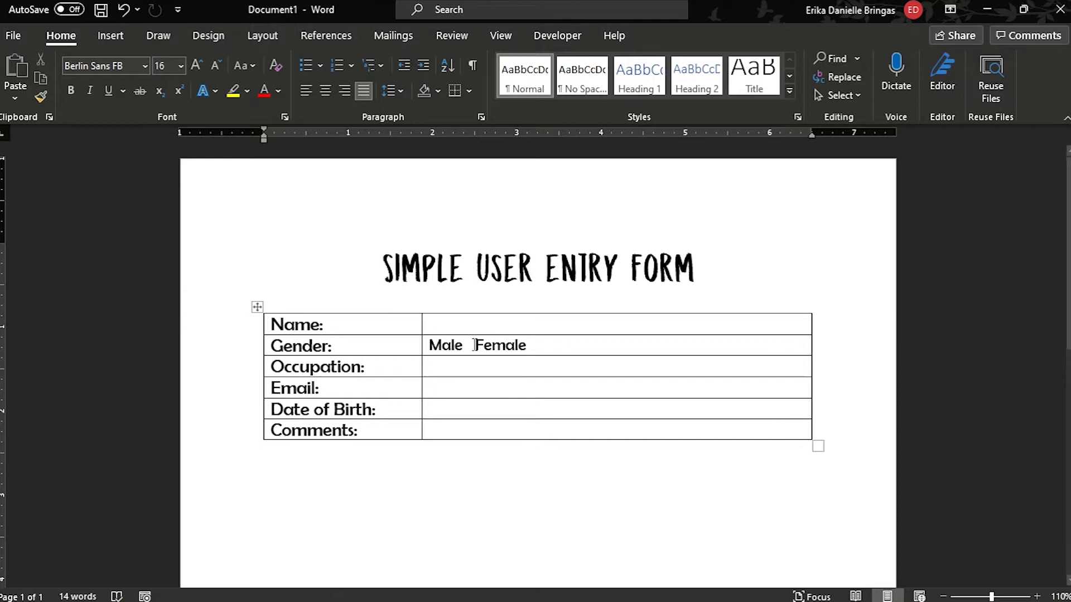
Place the cursor in the Name answer cell and switch on Developer Design Mode.
{"action": "left_click", "coordinate": [440, 324]}
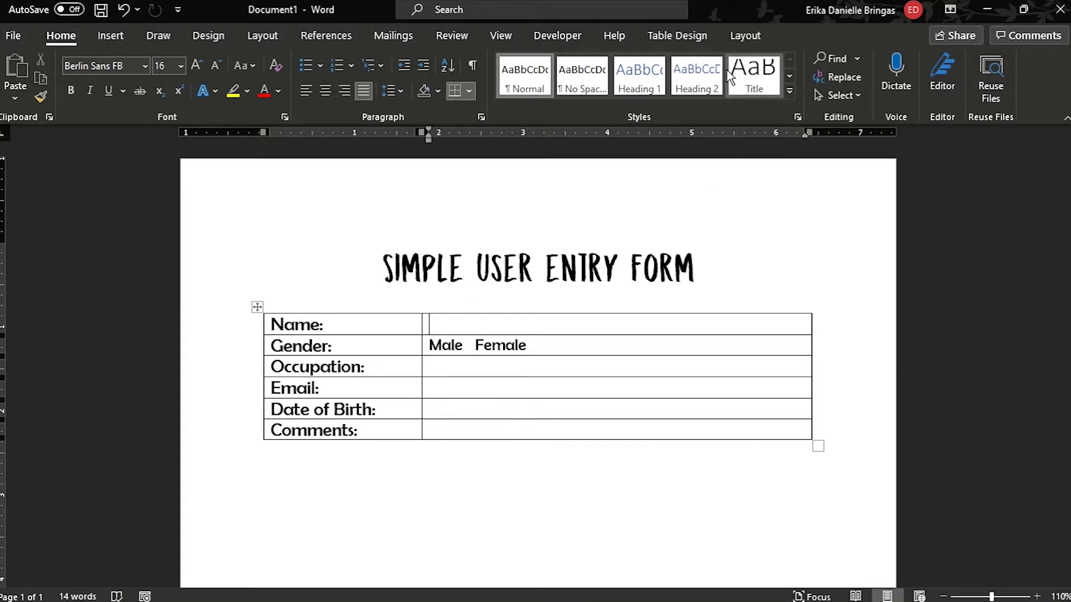
{"action": "left_click", "coordinate": [558, 35]}
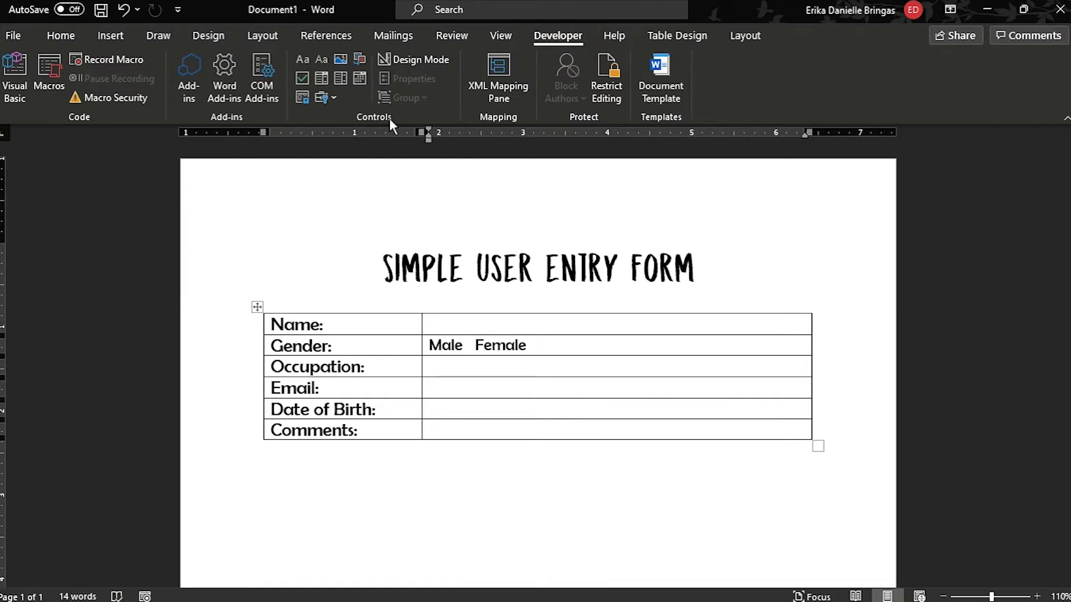
{"action": "left_click", "coordinate": [411, 63]}
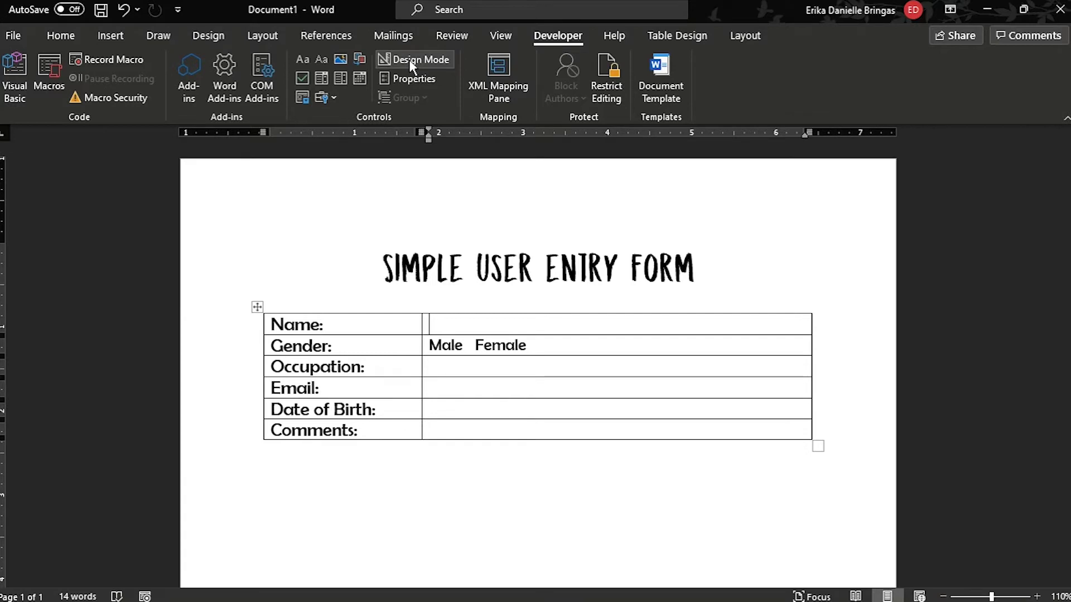
Insert a plain text control in Name and a date picker in Date of Birth.
{"action": "left_click", "coordinate": [324, 59]}
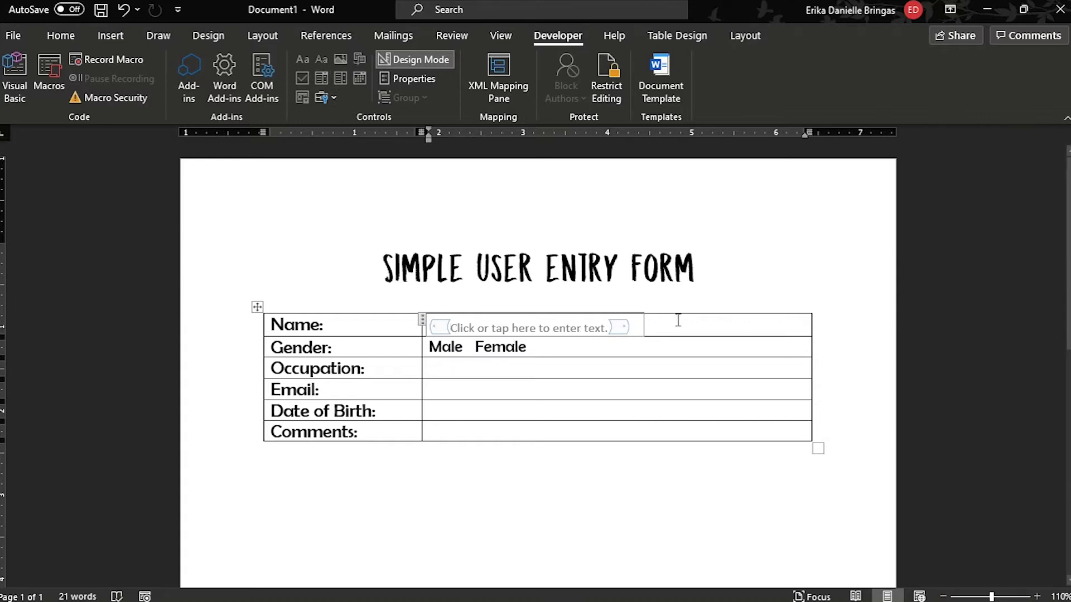
{"action": "left_click", "coordinate": [461, 410]}
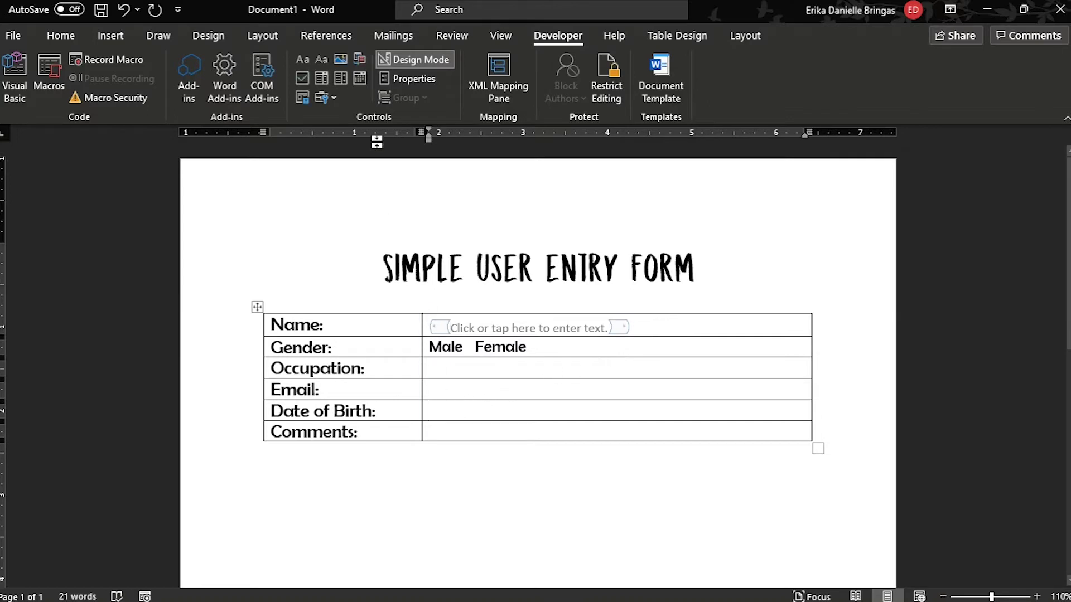
{"action": "left_click", "coordinate": [359, 77]}
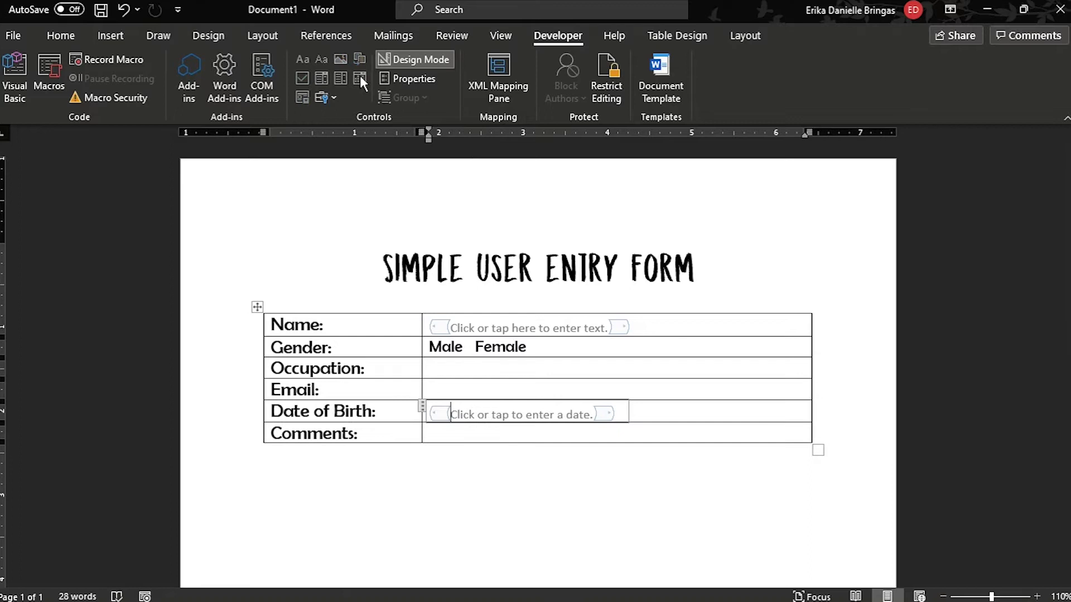
{"action": "left_click", "coordinate": [608, 431]}
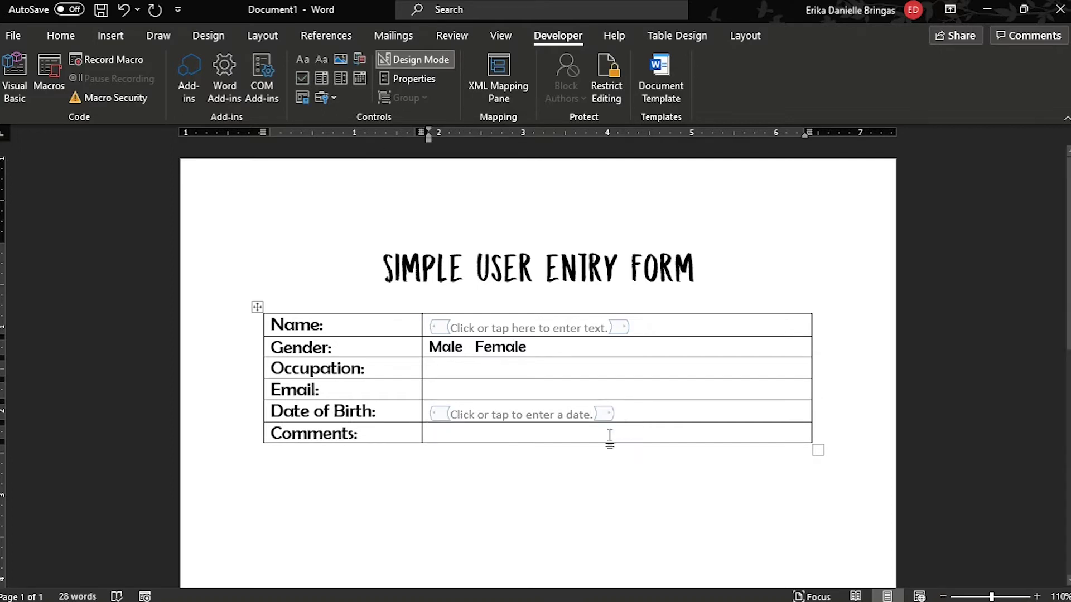
Insert check box controls before Male and before Female.
{"action": "left_click", "coordinate": [428, 347]}
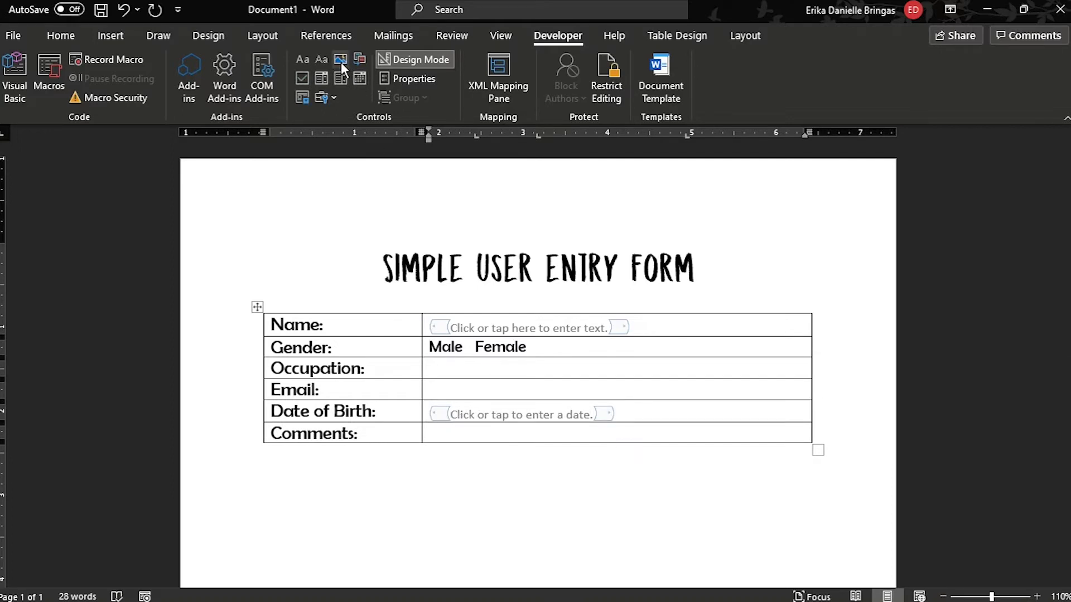
{"action": "left_click", "coordinate": [303, 77]}
{"action": "left_click", "coordinate": [531, 354]}
{"action": "left_click", "coordinate": [304, 79]}
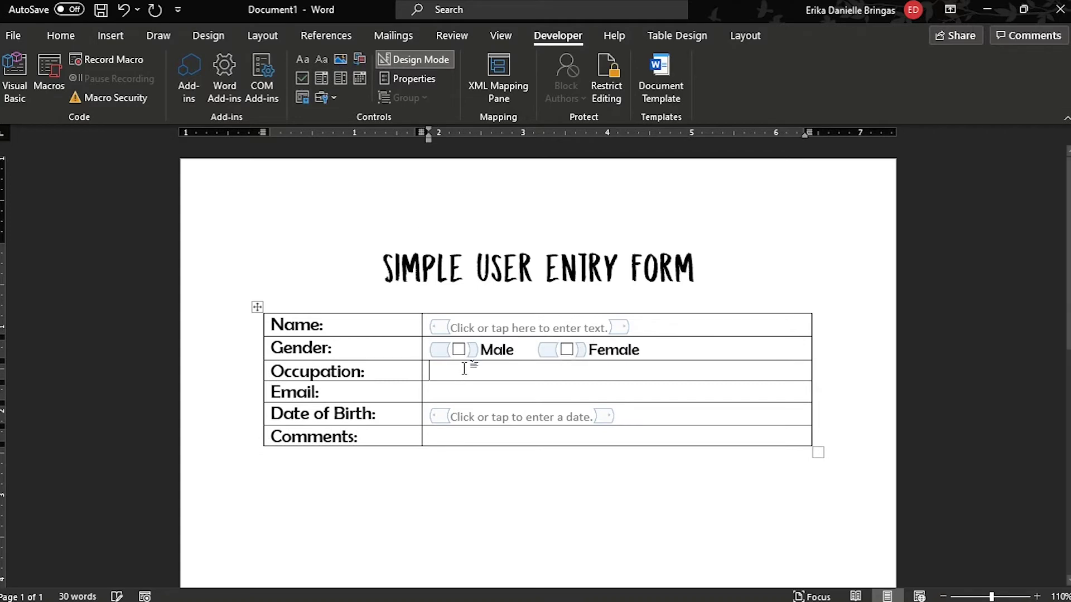
Add plain text controls to the Occupation and Email cells.
{"action": "left_click", "coordinate": [467, 366]}
{"action": "left_click", "coordinate": [306, 61]}
{"action": "left_click", "coordinate": [443, 393]}
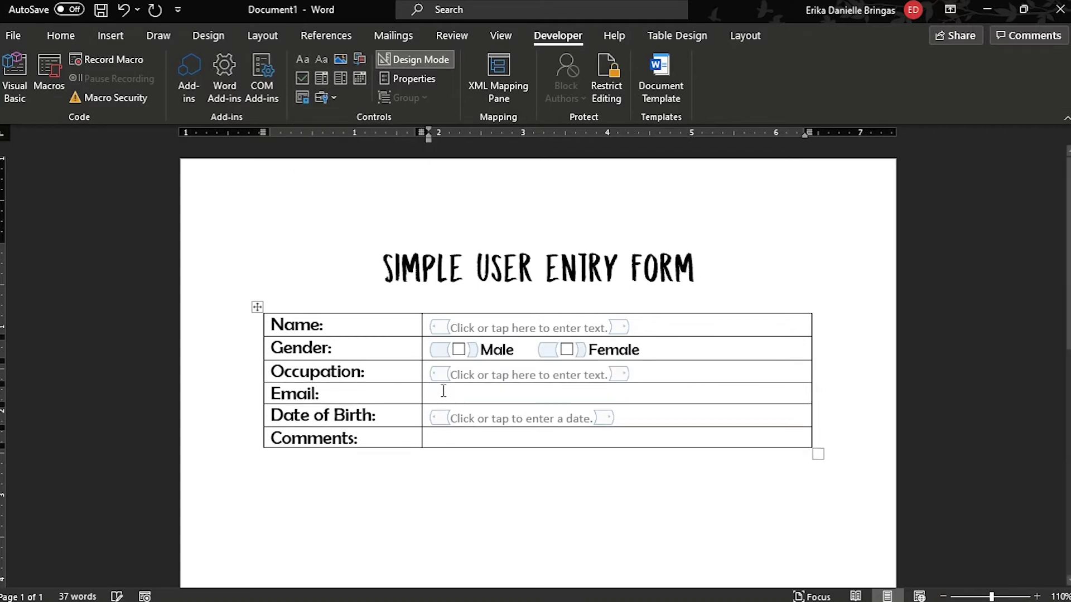
{"action": "left_click", "coordinate": [322, 60]}
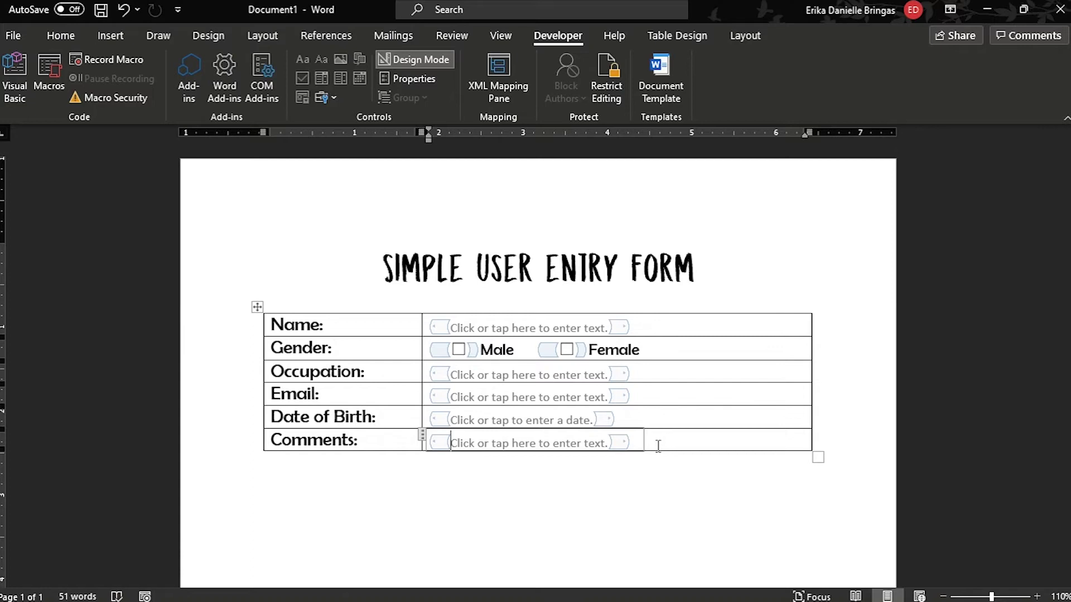
{"action": "left_click", "coordinate": [418, 66]}
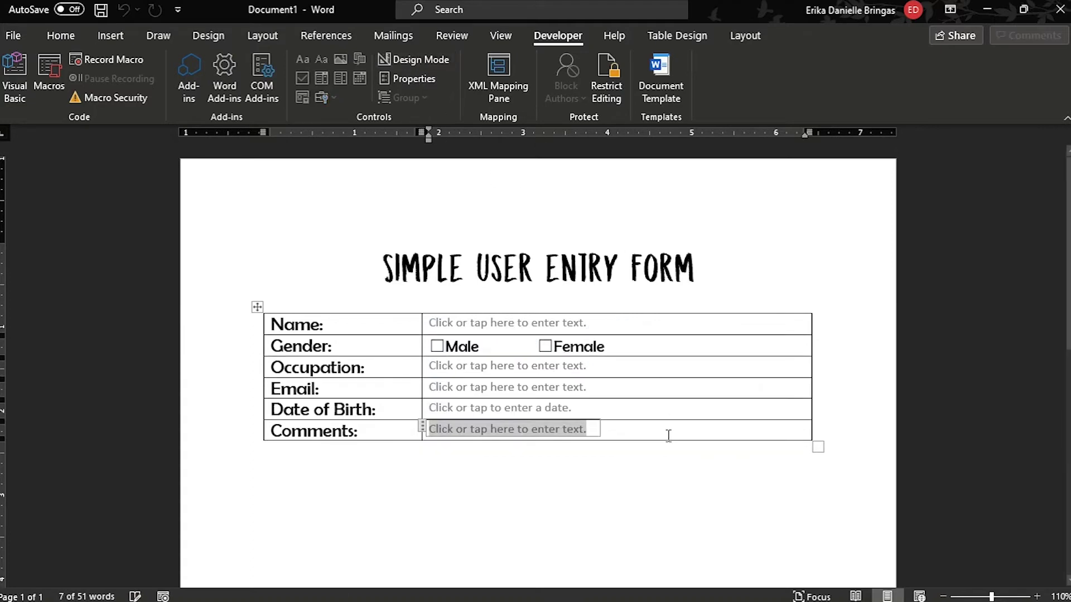
{"action": "left_click", "coordinate": [618, 461]}
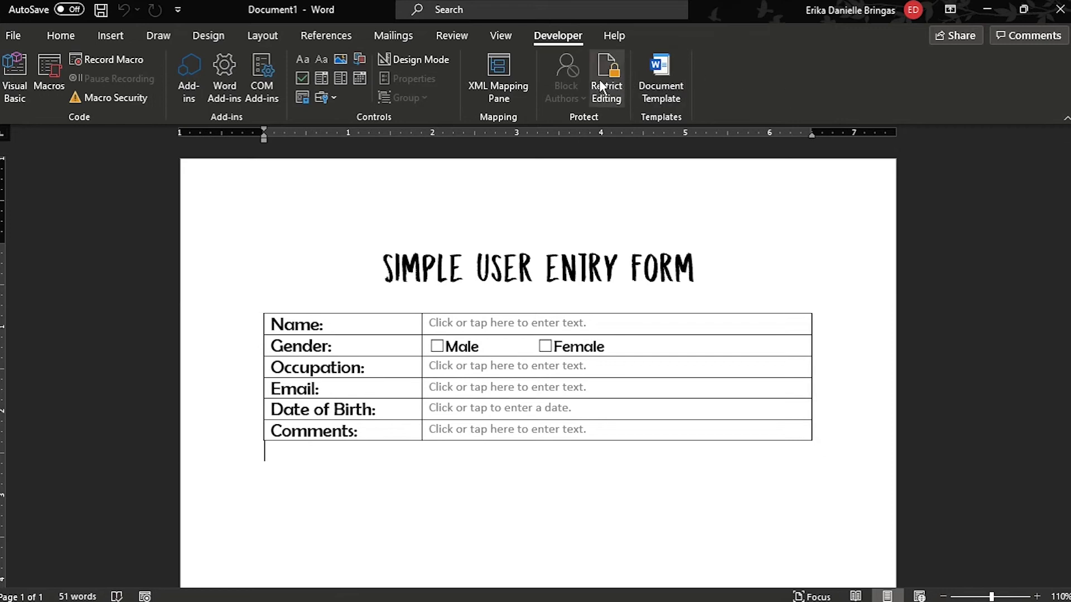
Restrict document editing to 'Filling in forms' only.
{"action": "left_click", "coordinate": [600, 79]}
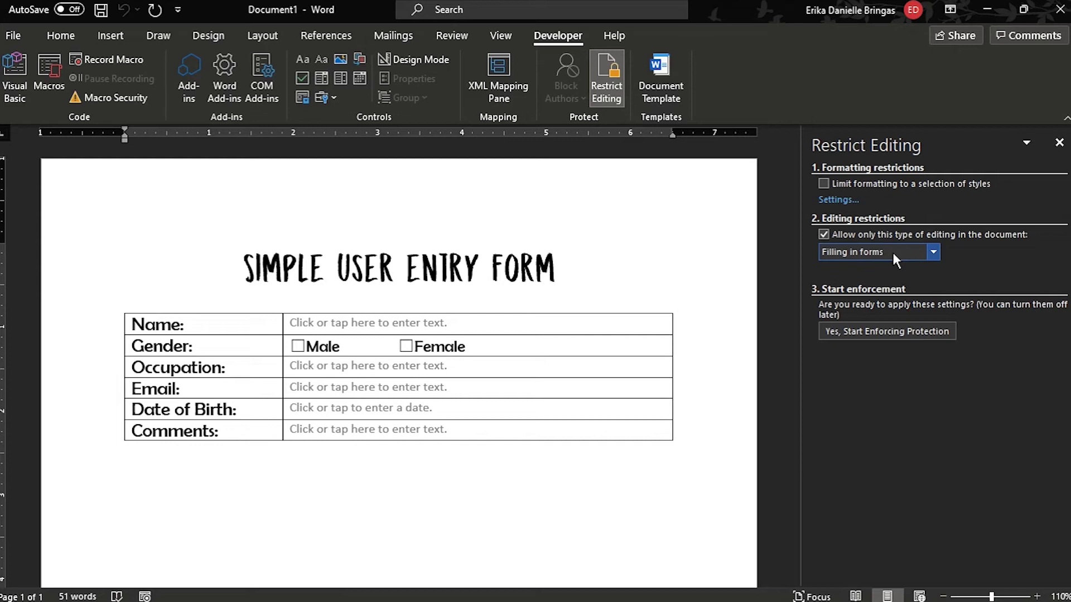
{"action": "left_click", "coordinate": [934, 253]}
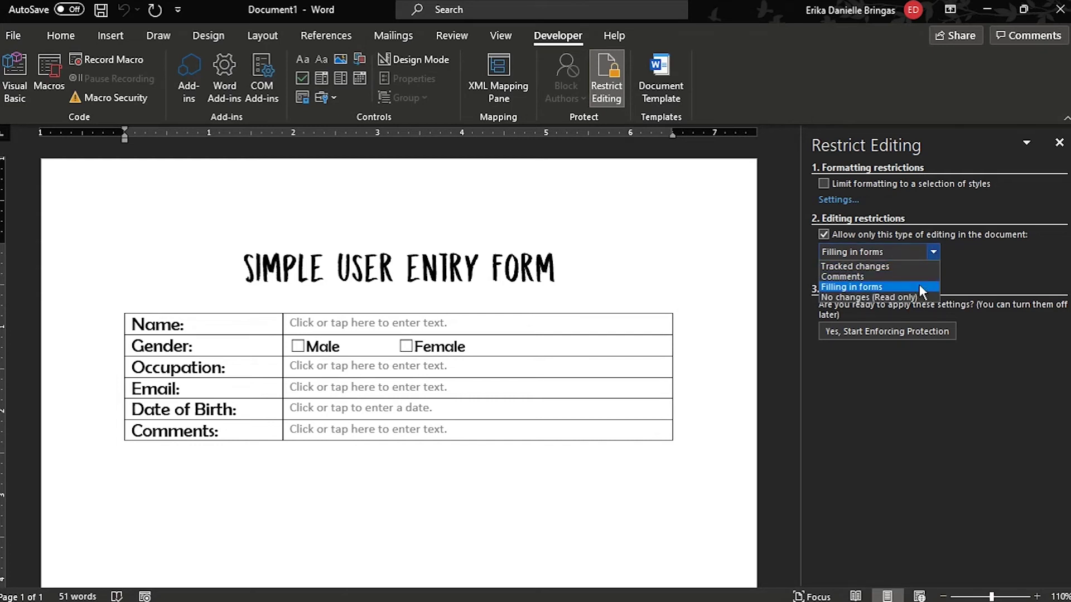
{"action": "left_click", "coordinate": [919, 288]}
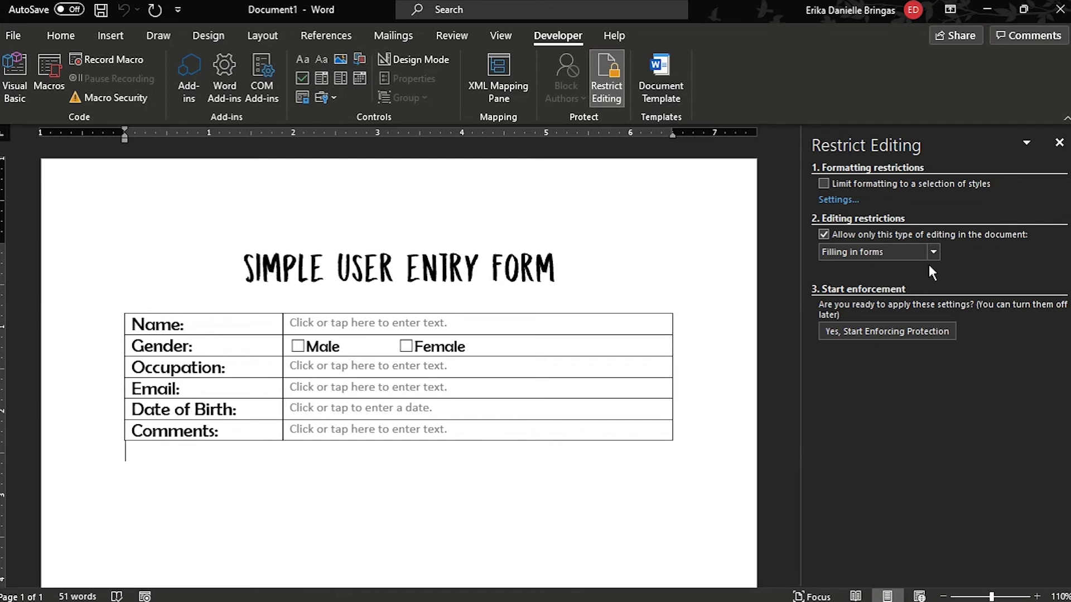
Start enforcing the form-filling protection with no password.
{"action": "left_click", "coordinate": [898, 329]}
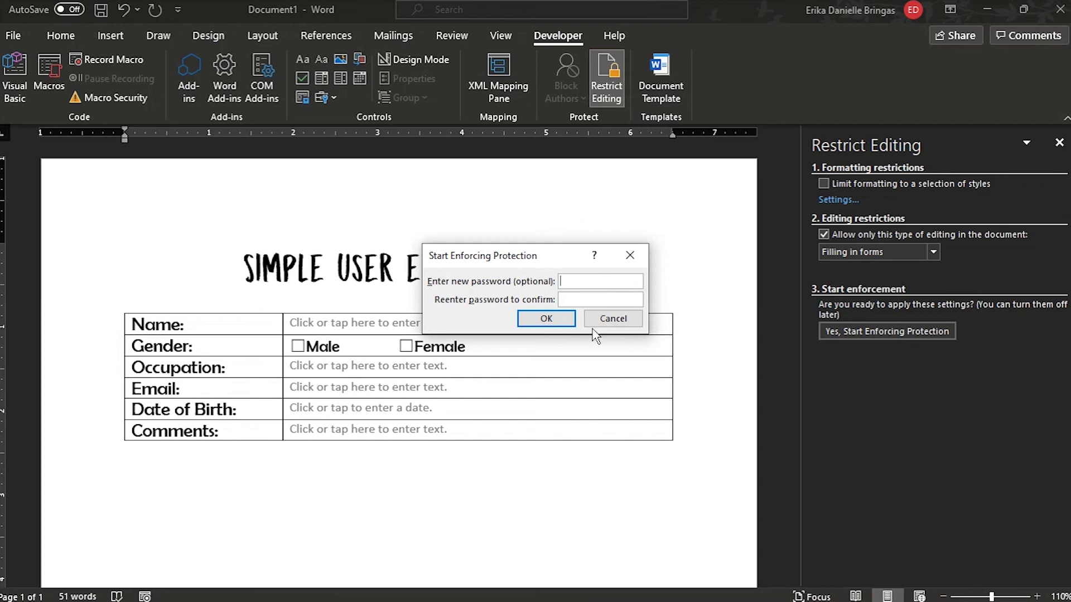
{"action": "left_click", "coordinate": [564, 320]}
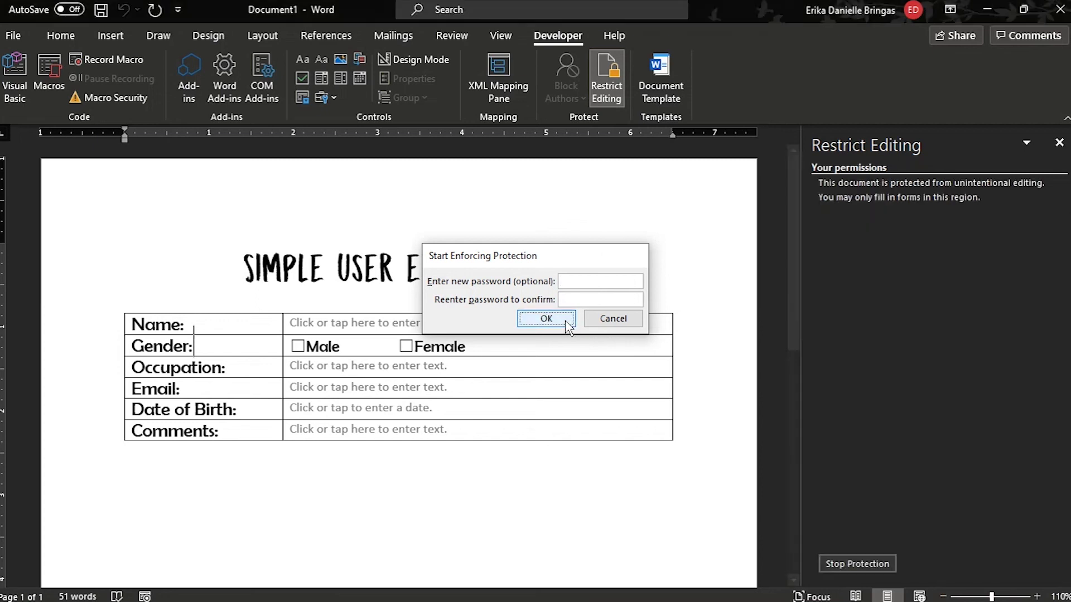